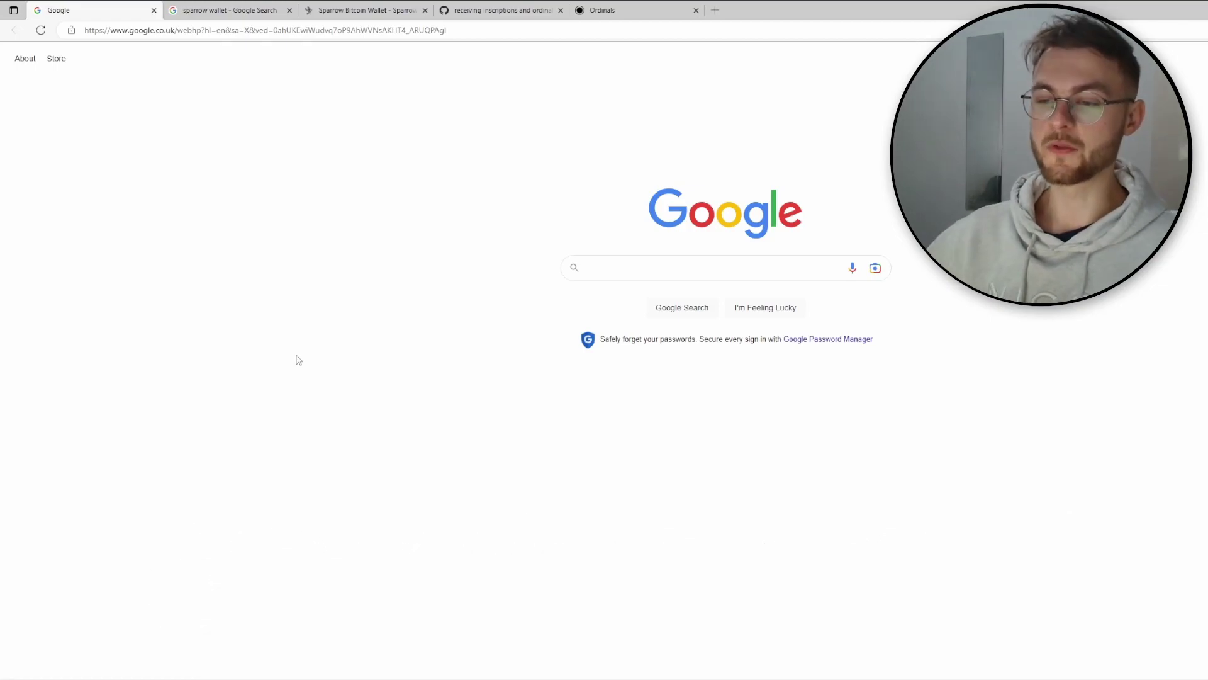
- Move from the sparrow wallet search results to the Sparrow Bitcoin Wallet site's Download page
click(241, 11)
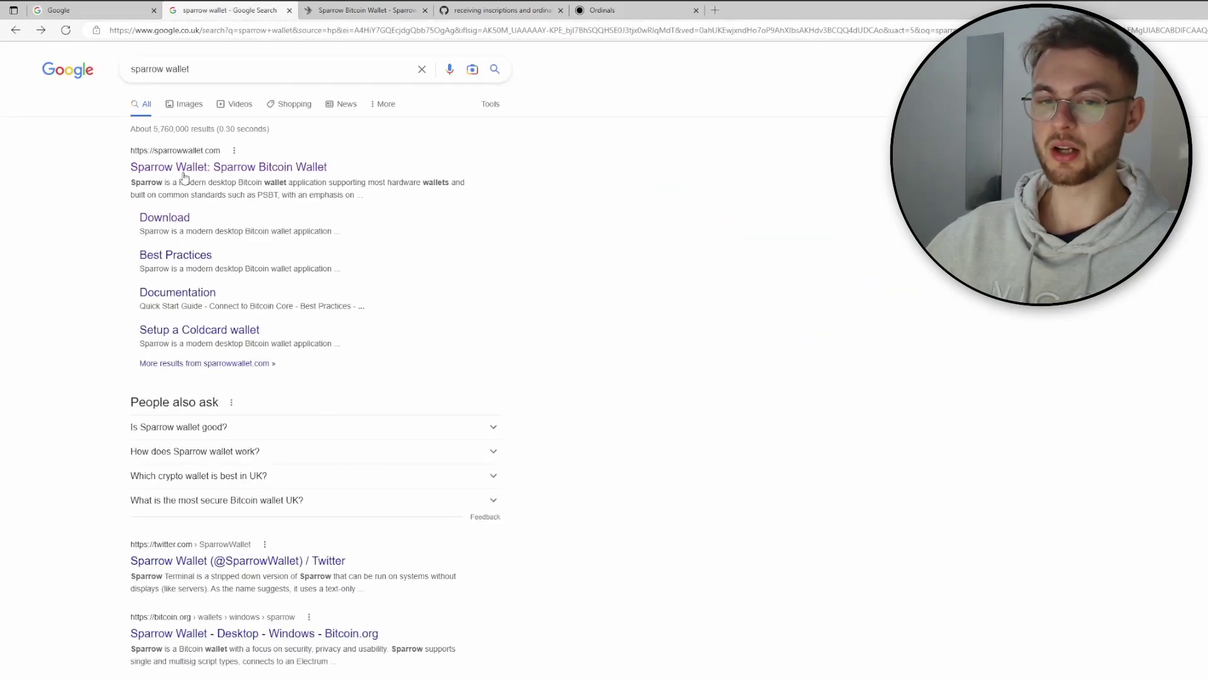
key(ctrl+Tab)
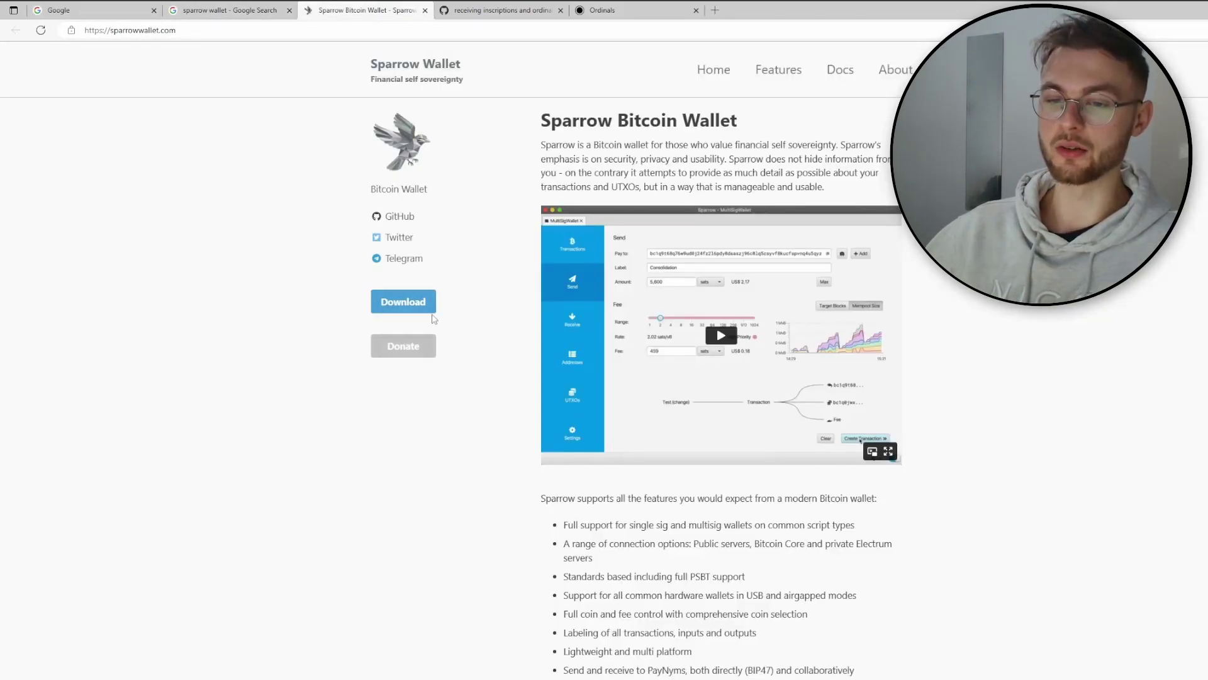
click(413, 309)
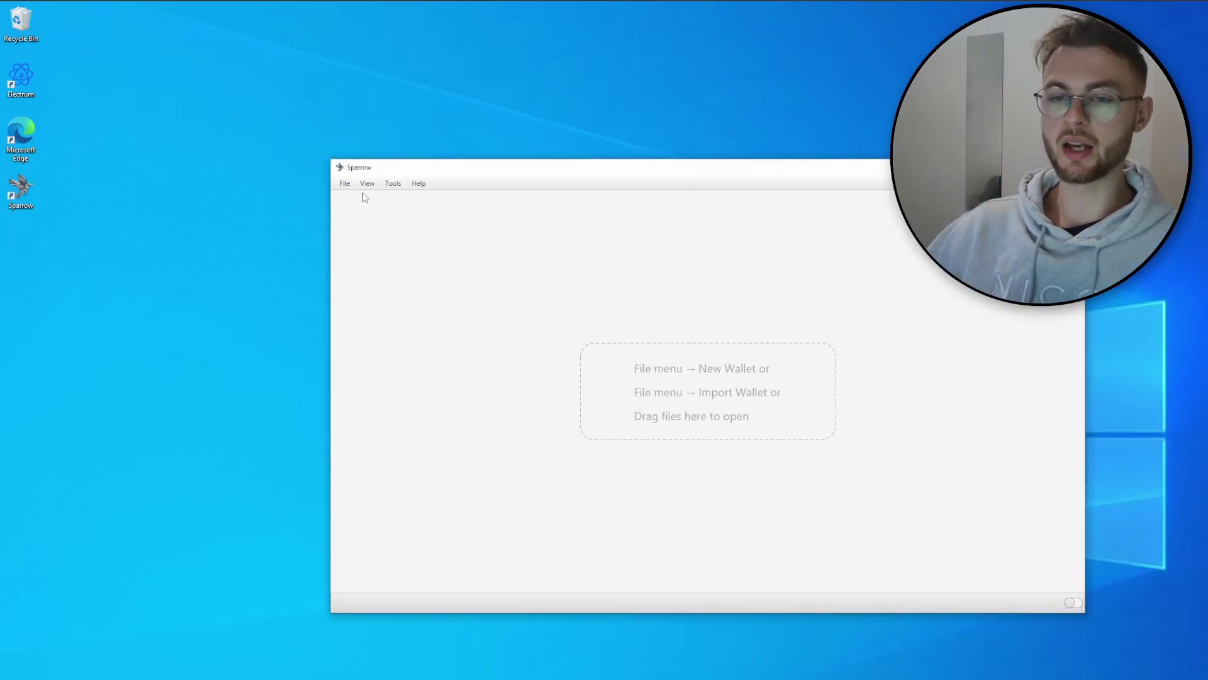
- Create a new wallet named 'main' from the File menu
click(345, 183)
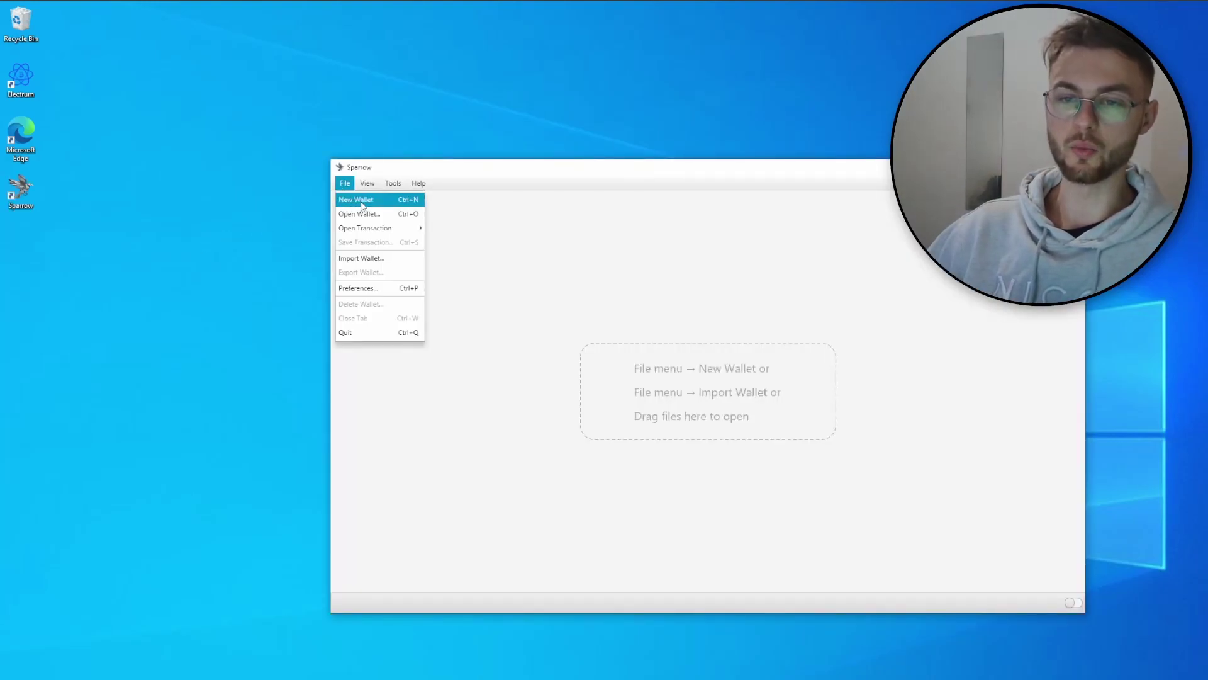
click(358, 202)
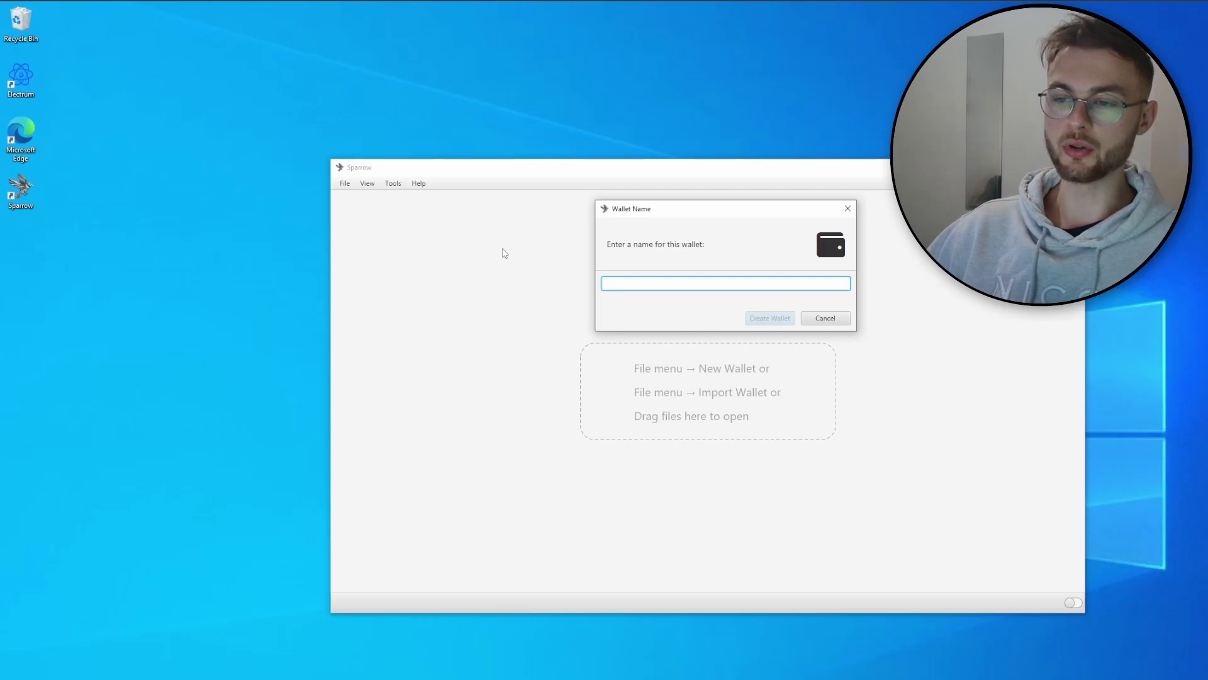
text(main)
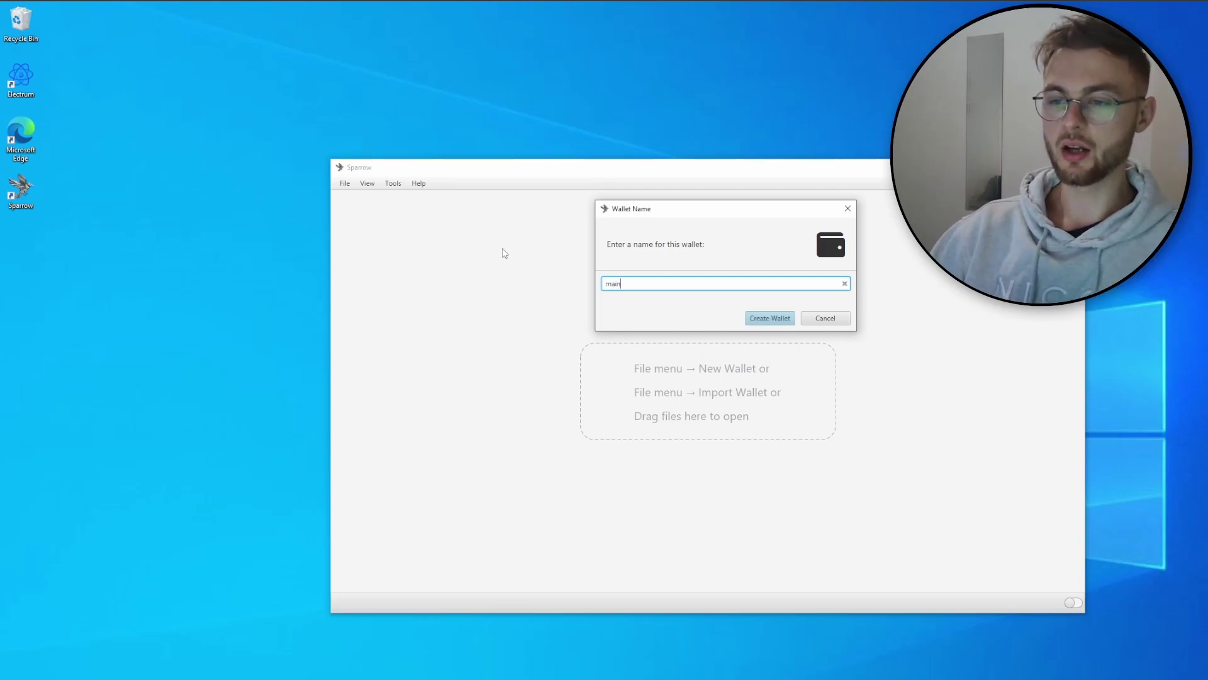
click(755, 321)
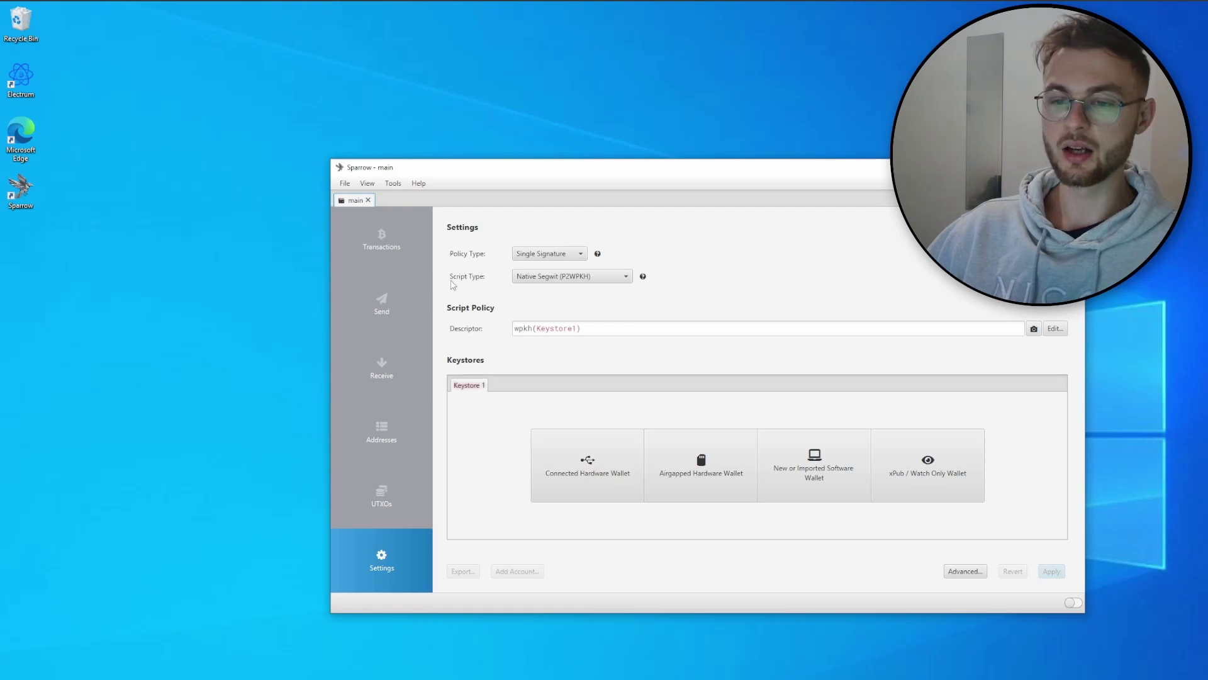
- Switch the script type to Taproot (P2TR) and import a newly generated 12-word seed keystore
click(563, 280)
click(540, 334)
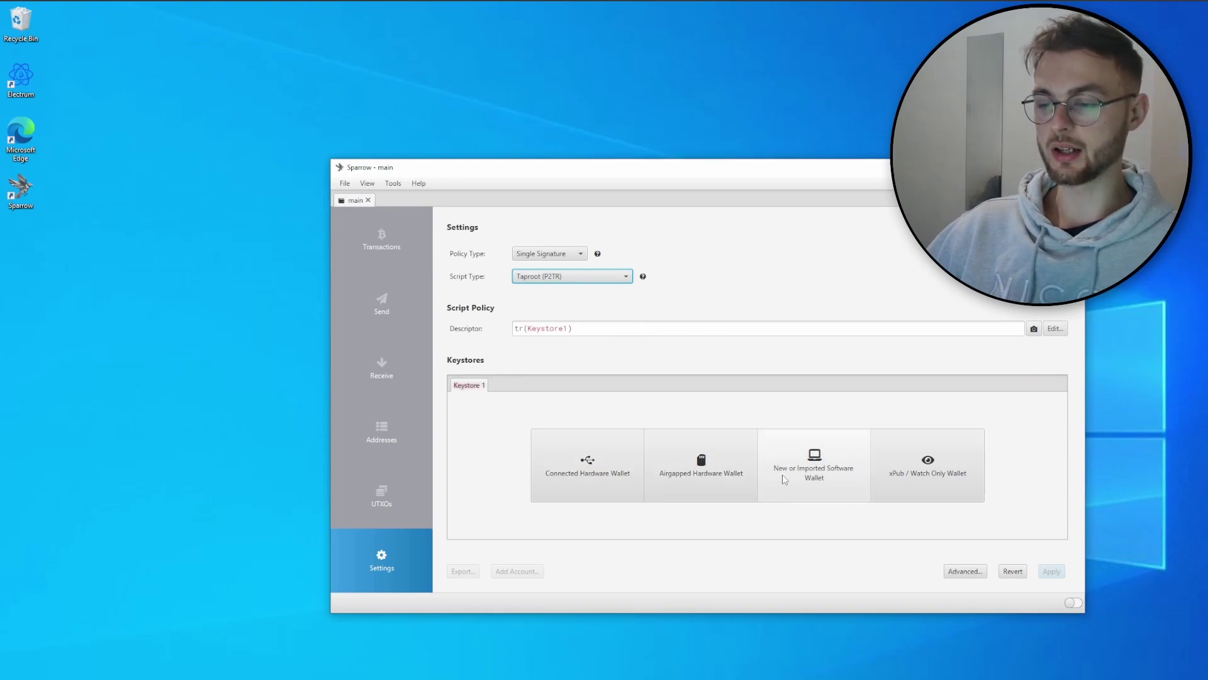
click(830, 480)
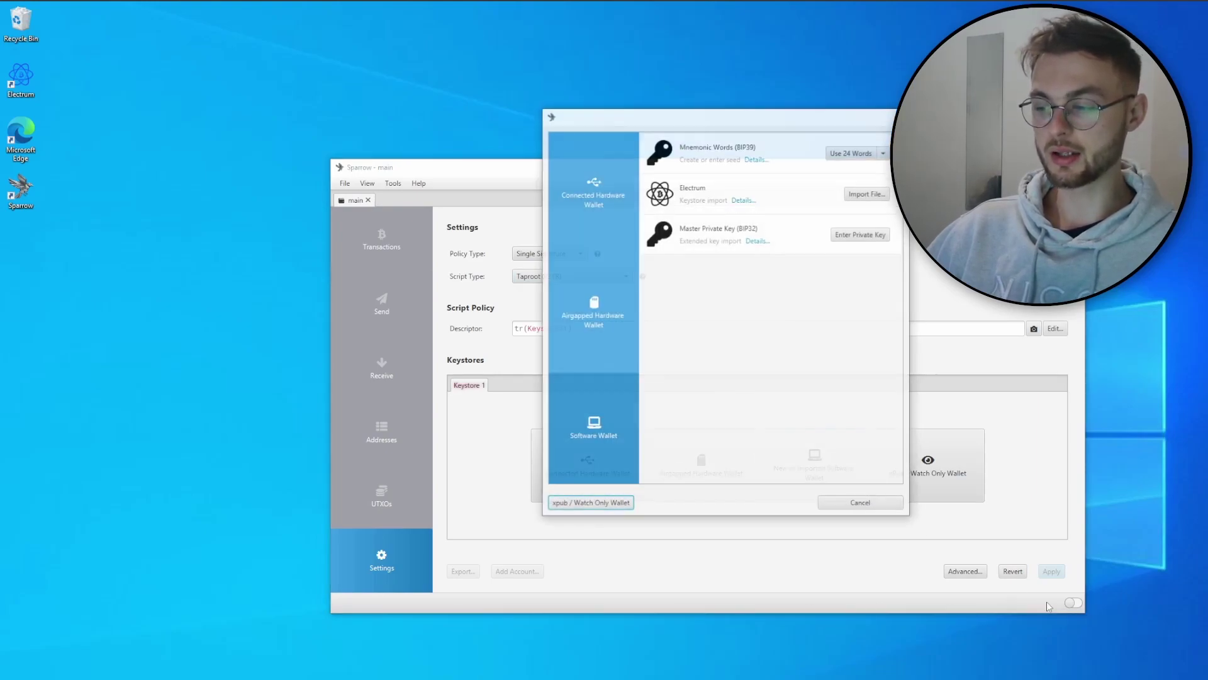
drag(703, 129, 688, 180)
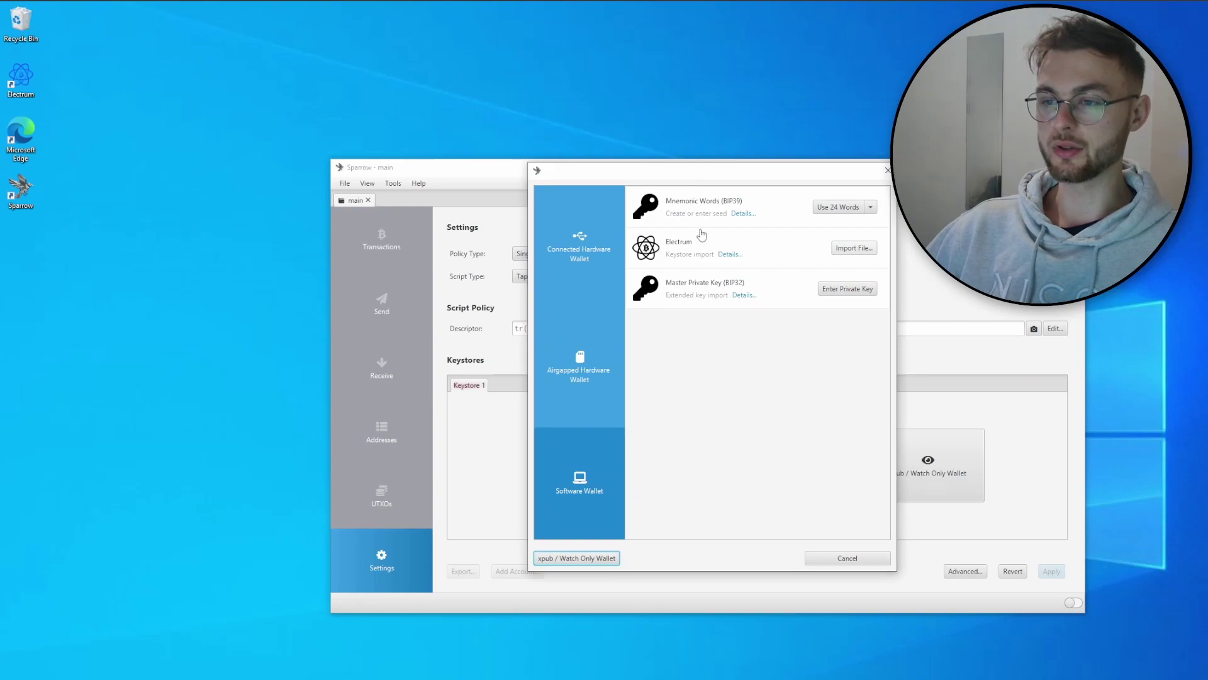
click(871, 207)
click(837, 280)
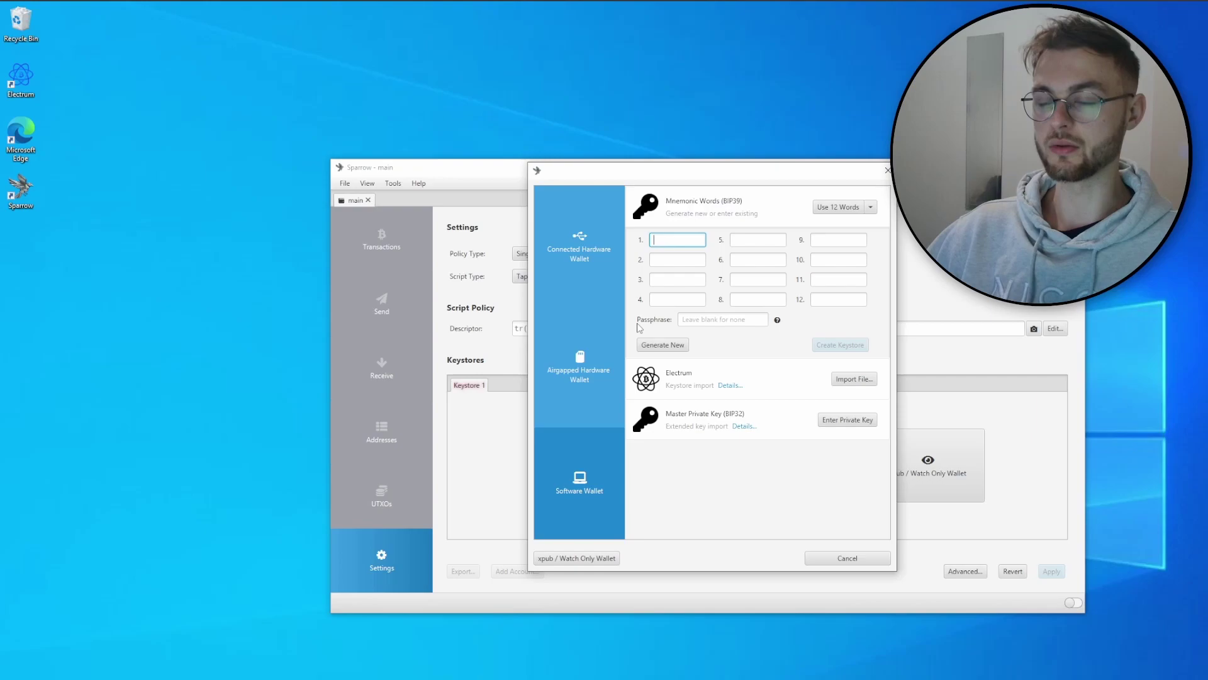
click(662, 345)
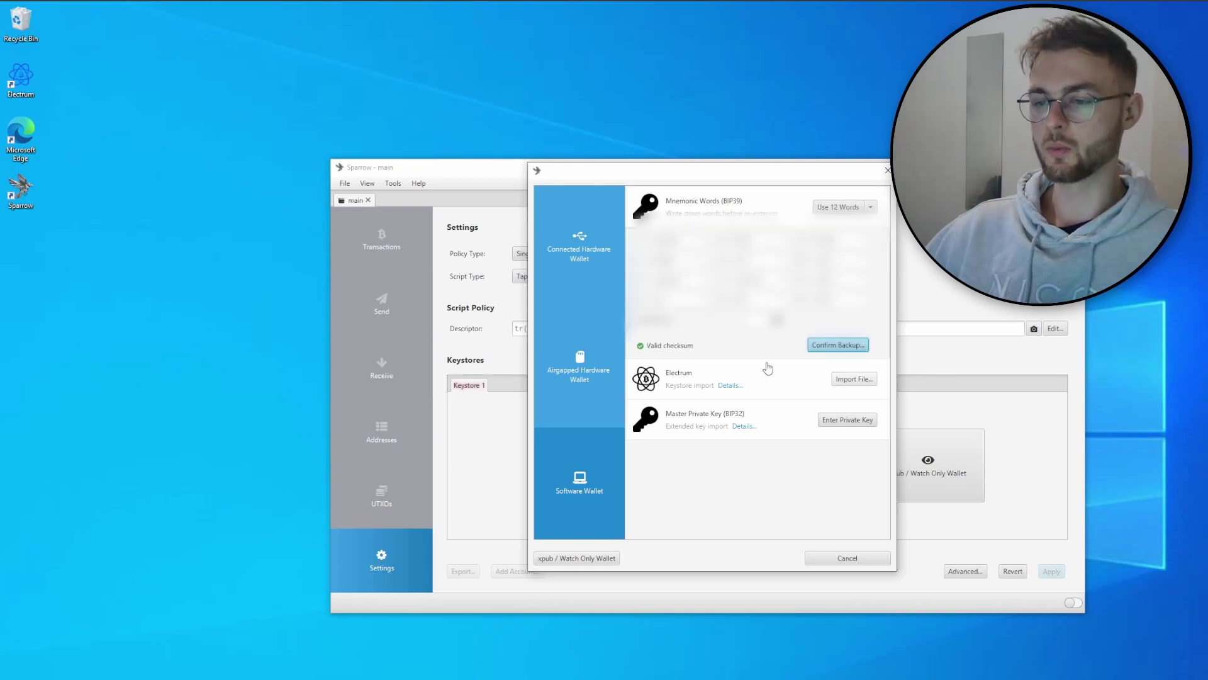
click(824, 348)
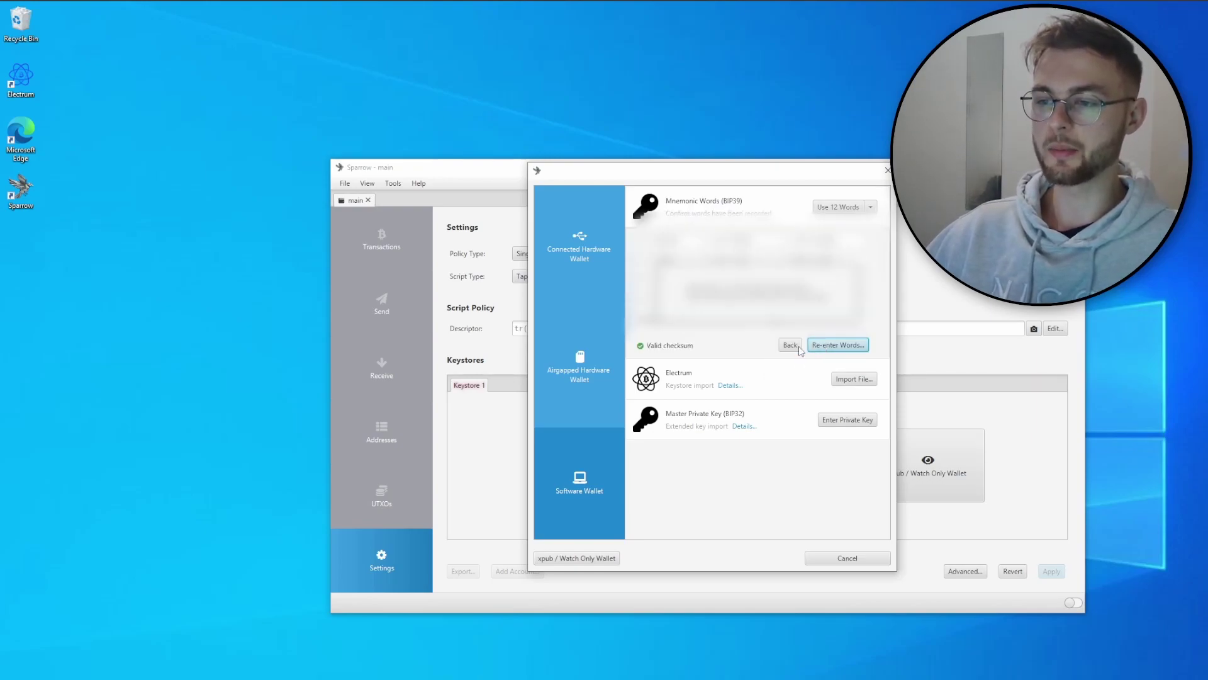
click(835, 345)
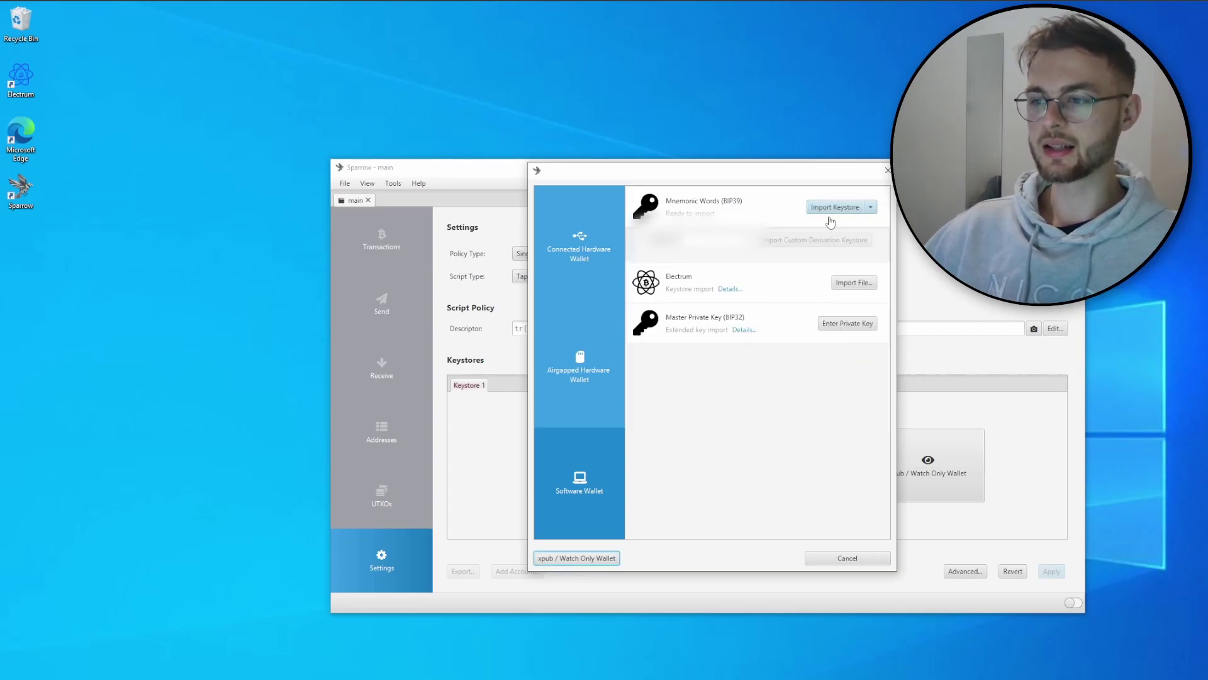
click(829, 218)
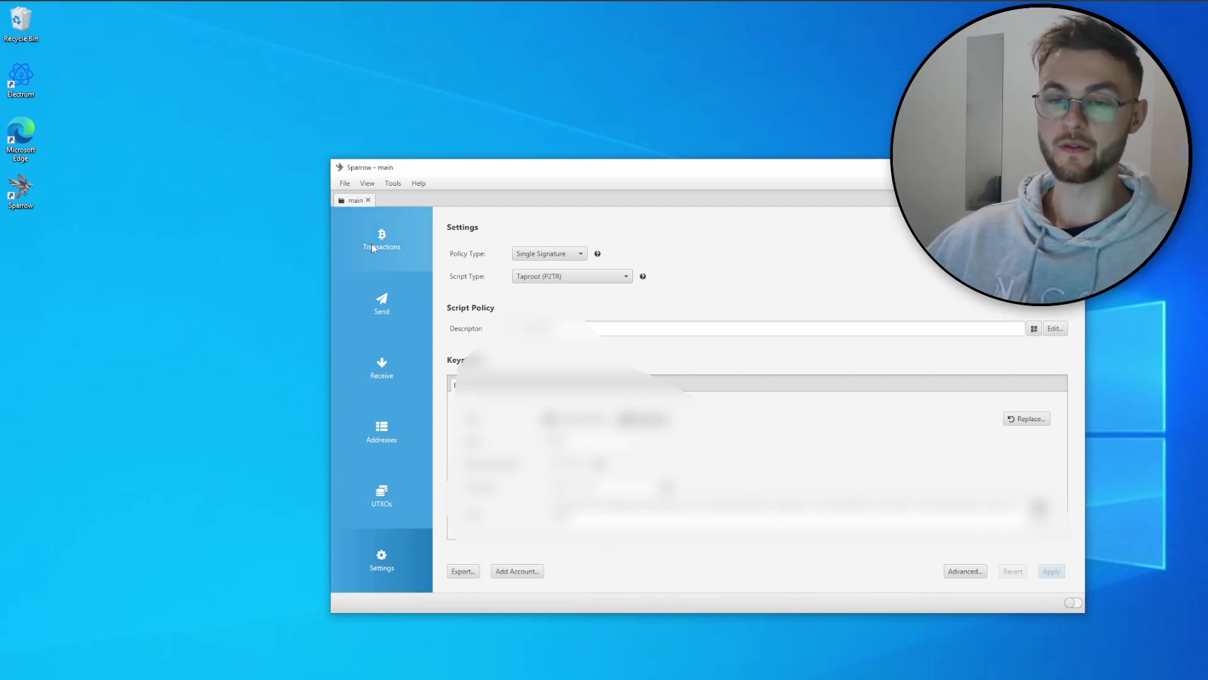
- Open the main wallet's Transactions page, then its Send page
click(407, 237)
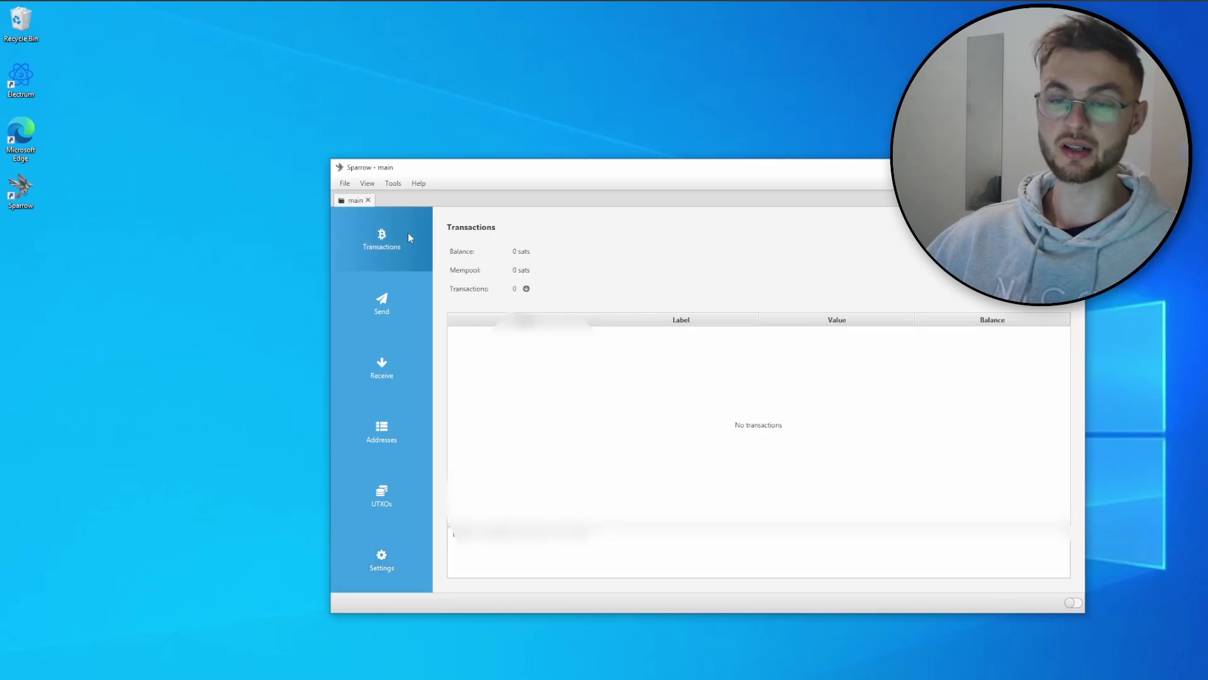
click(393, 307)
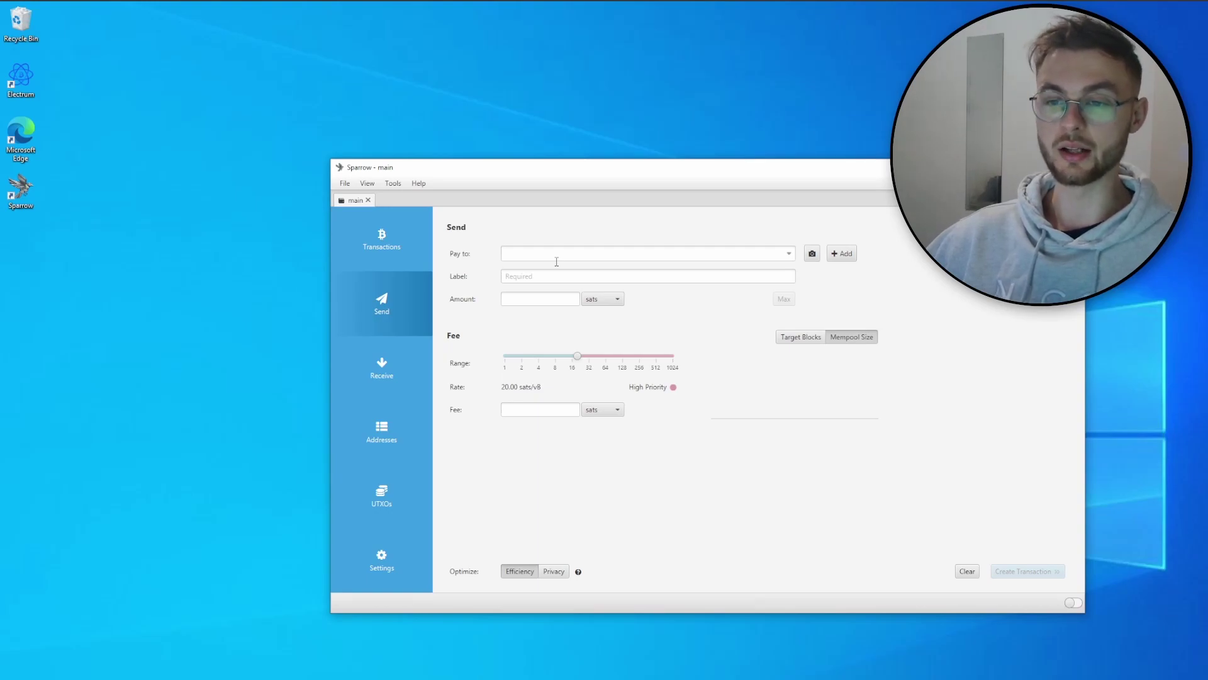
- Label the first receive address 'punk'
click(396, 372)
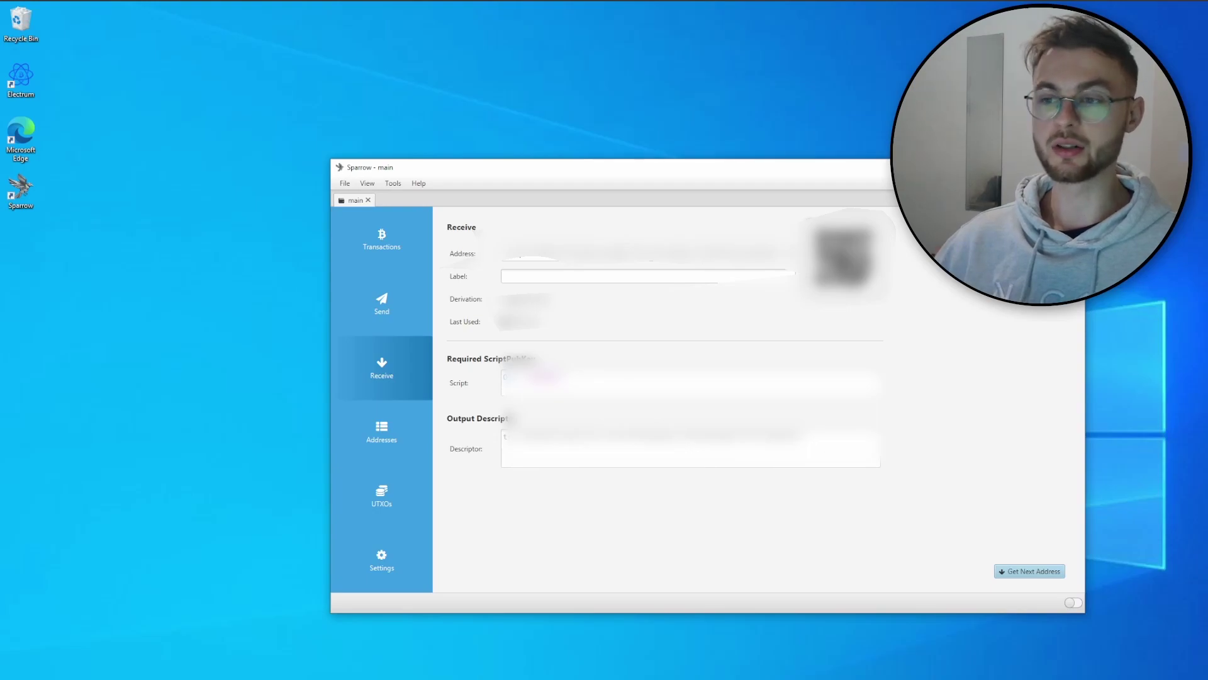
click(559, 278)
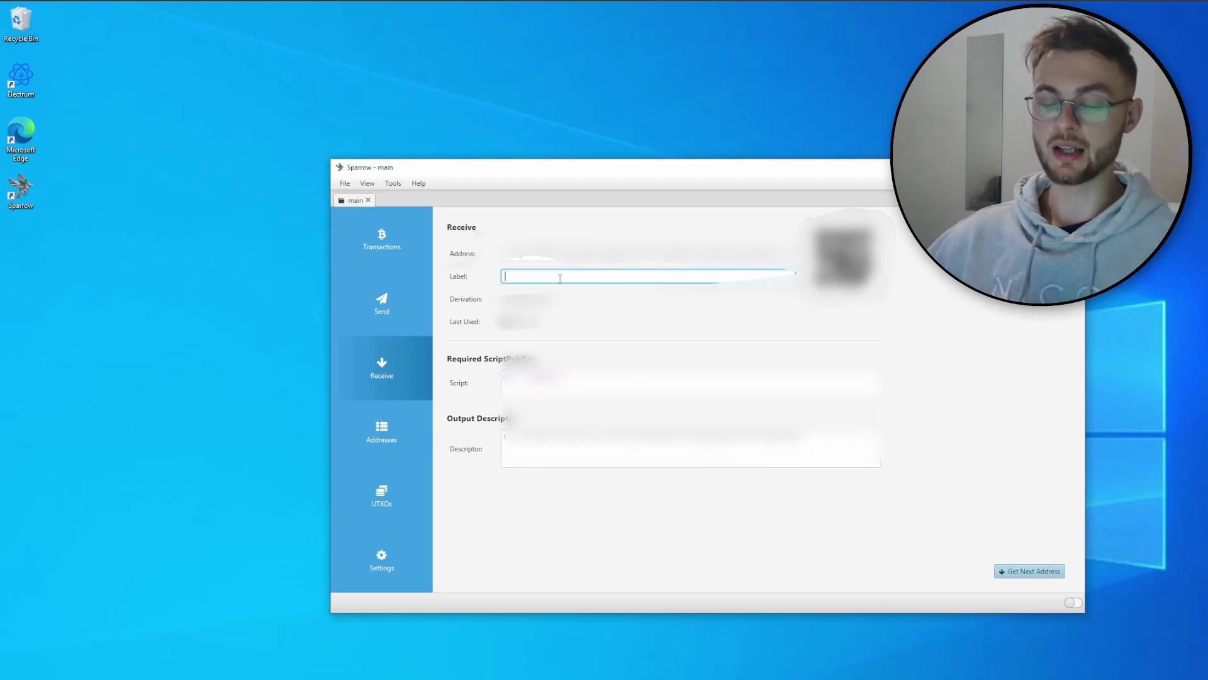
text(punk)
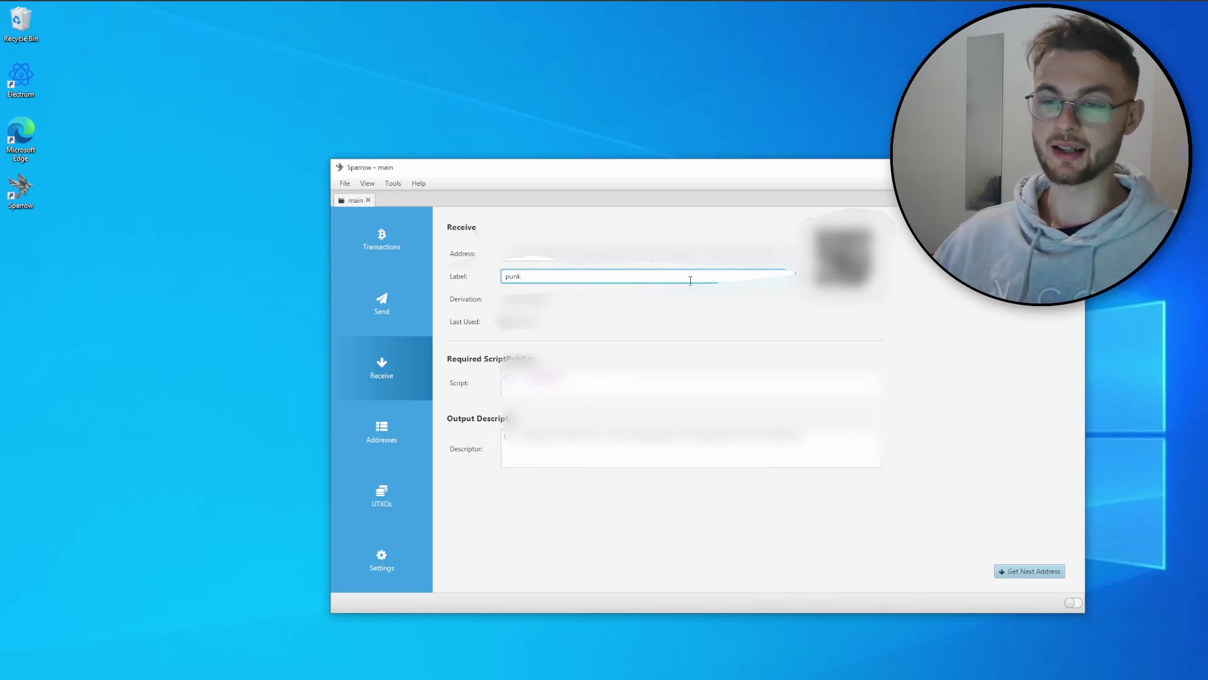
key(Return)
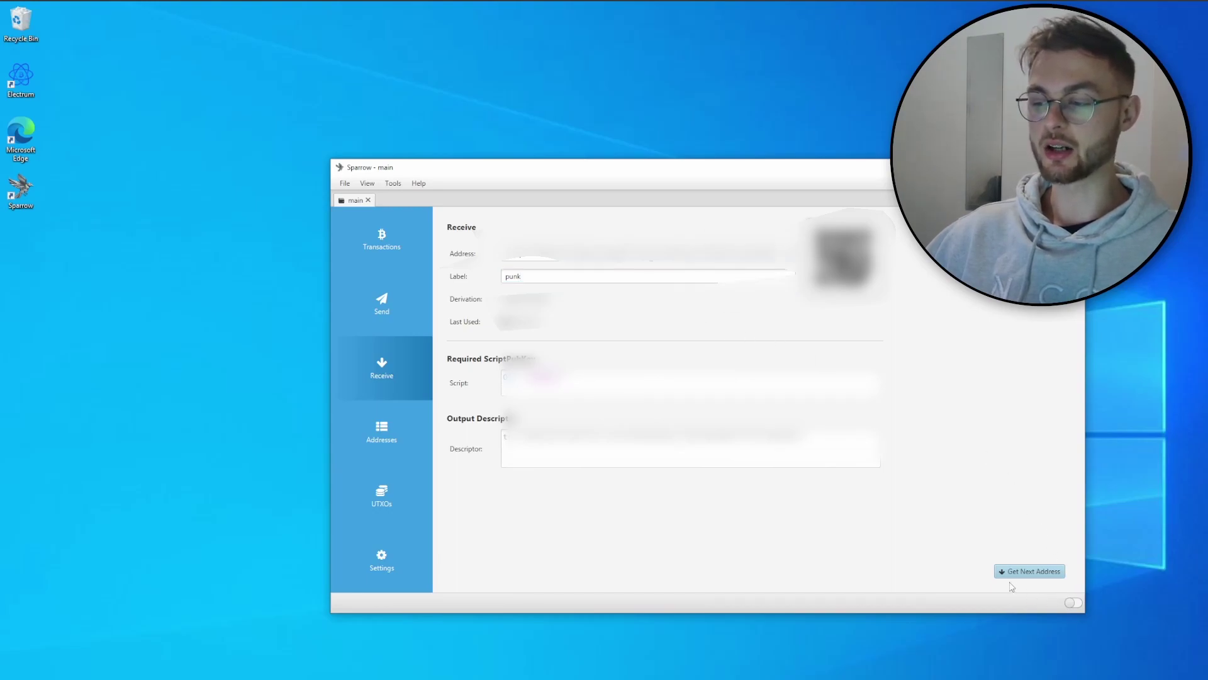
- Get the next address, label it 'shrooms', then advance to a fresh address
click(1015, 577)
click(531, 277)
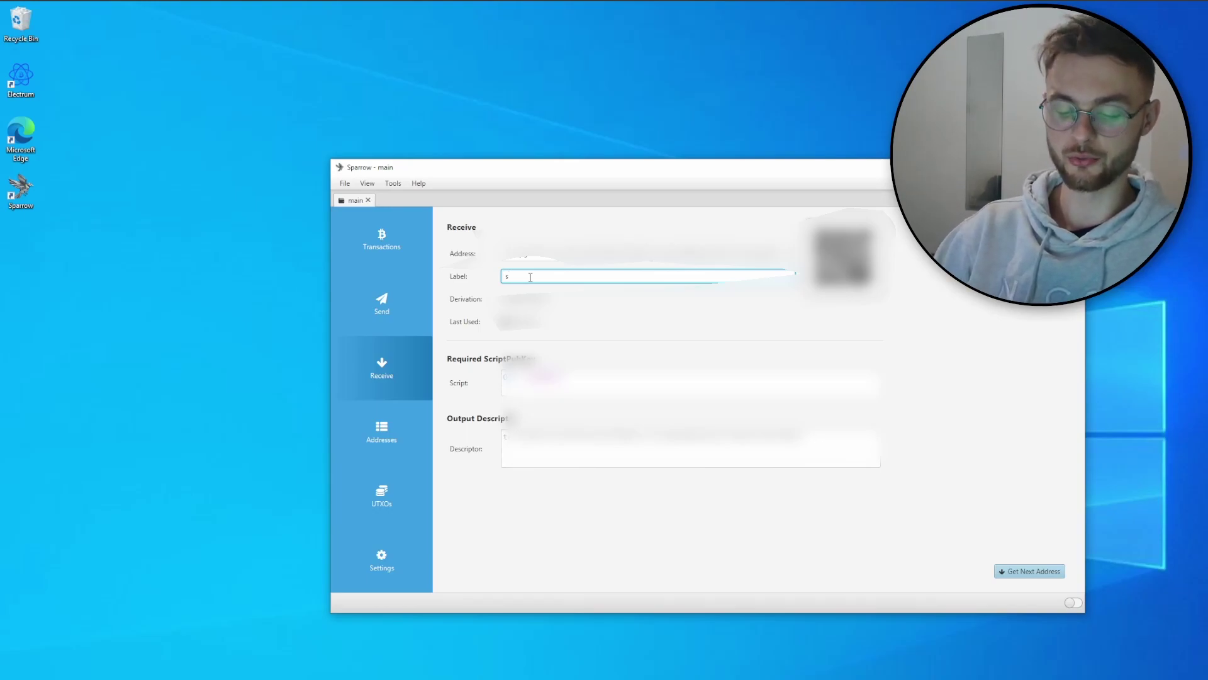
text(shr)
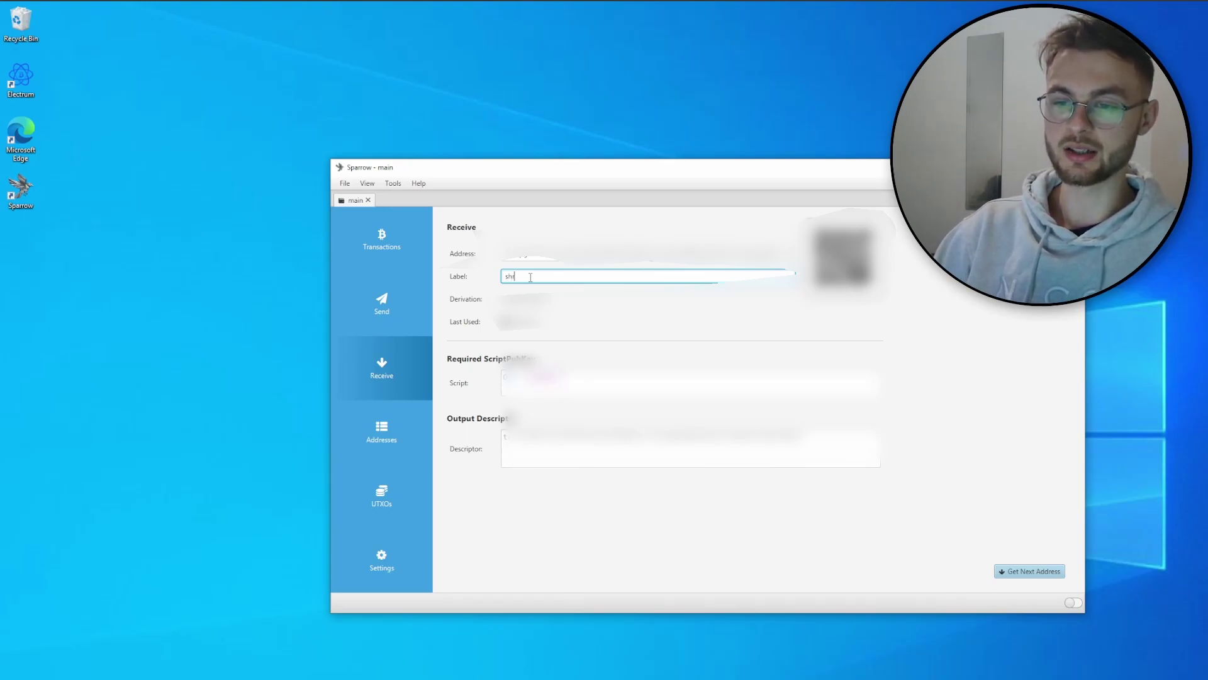
text(ooms)
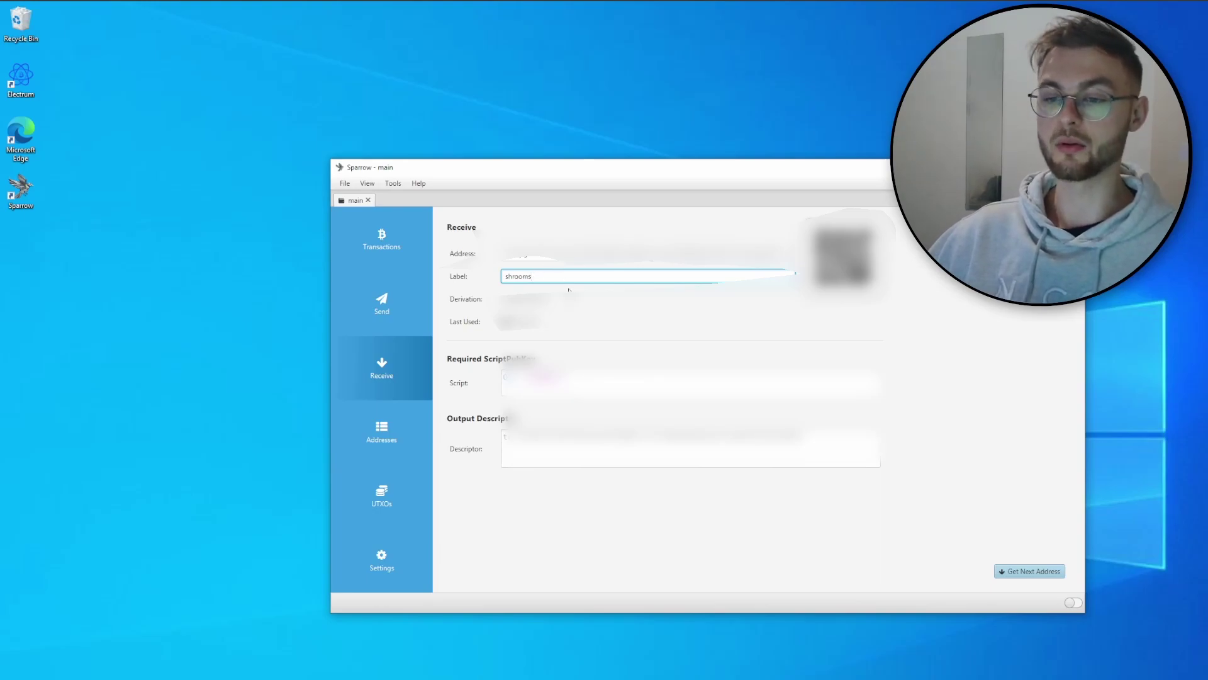
click(1008, 574)
- Check the punk and shrooms labels on the Addresses page, then view the UTXOs page
click(391, 437)
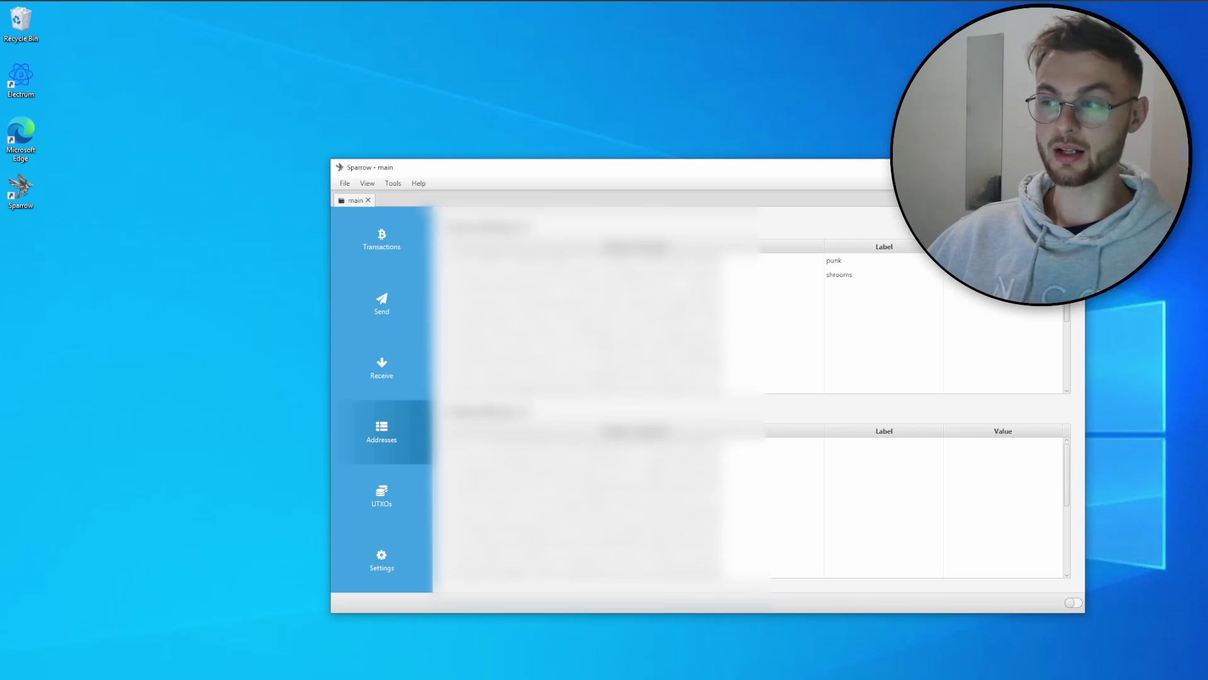
click(400, 502)
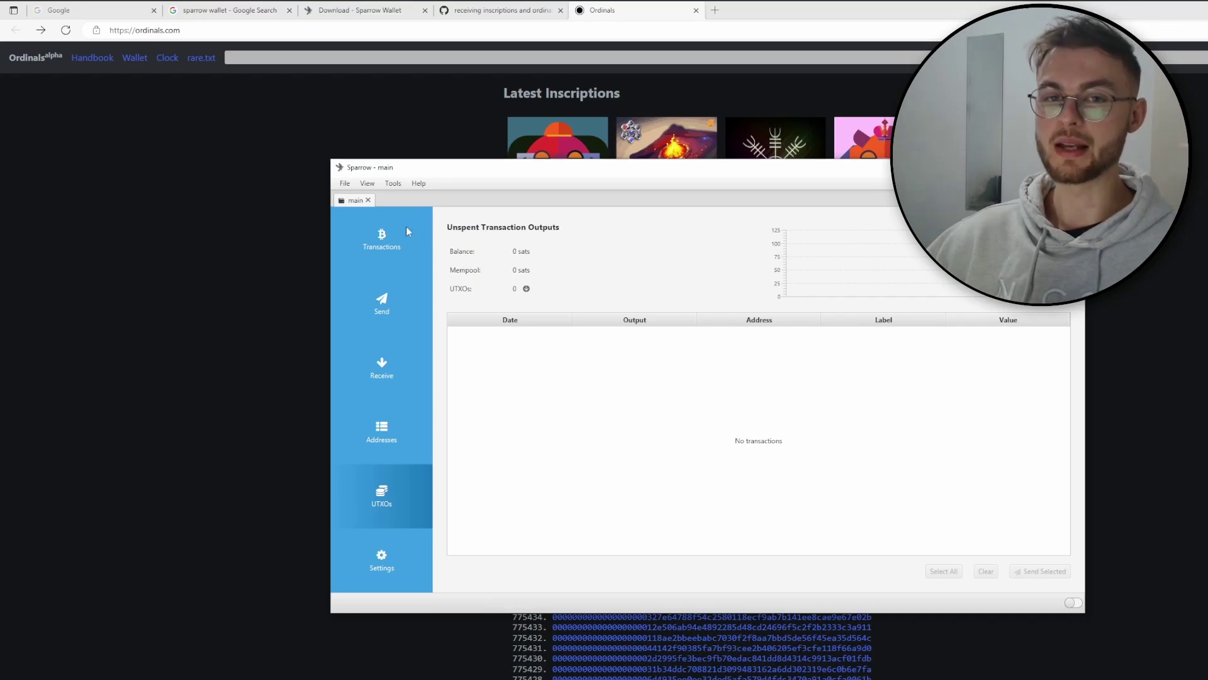
- View the latest inscriptions on ordinals.com in Edge, then return to Sparrow
click(130, 267)
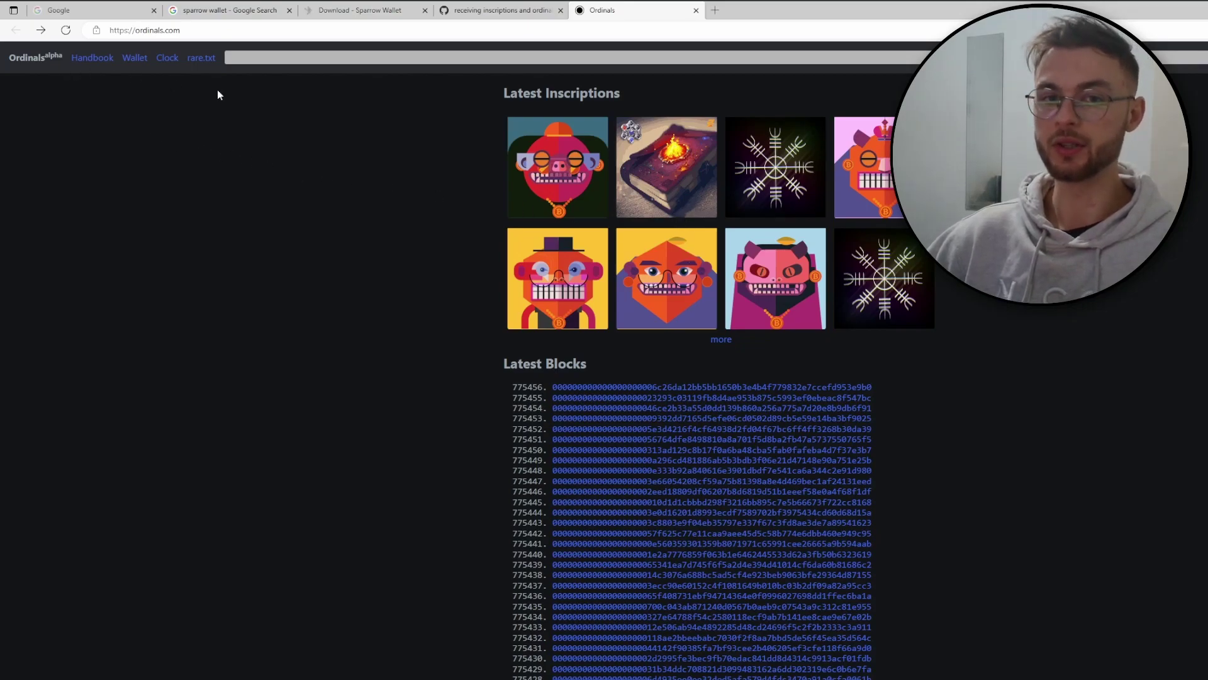
key(alt+Tab)
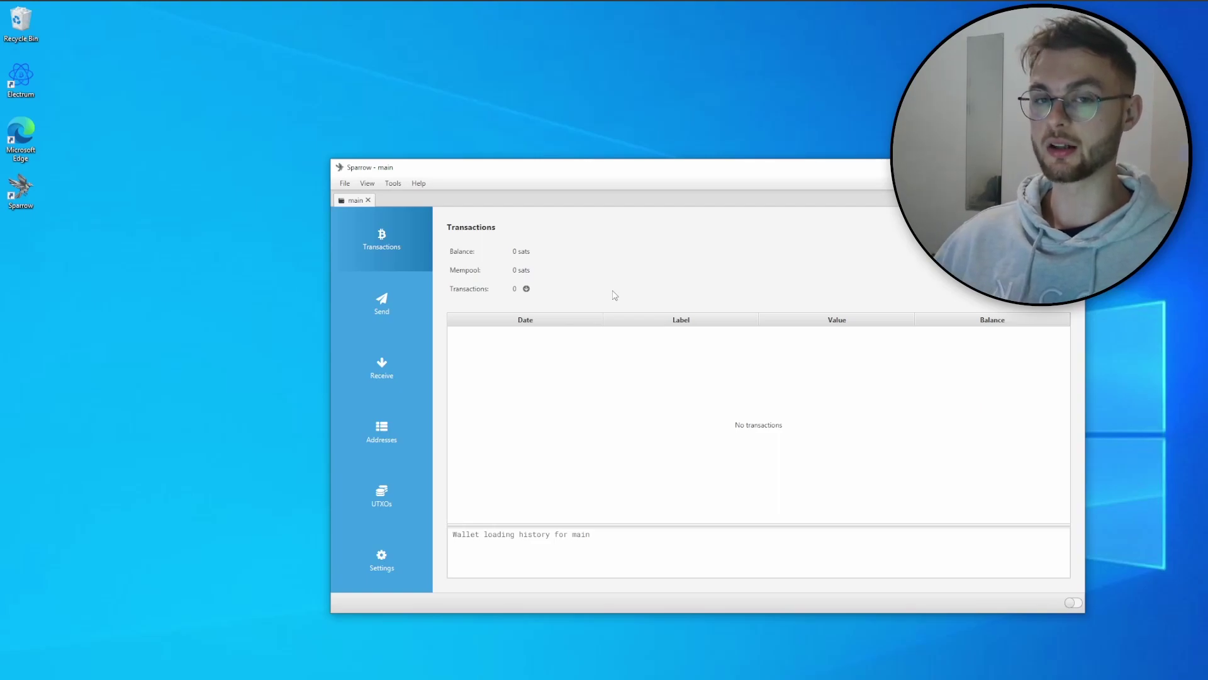
- Open the Export Wallet dialog from the File menu
click(345, 184)
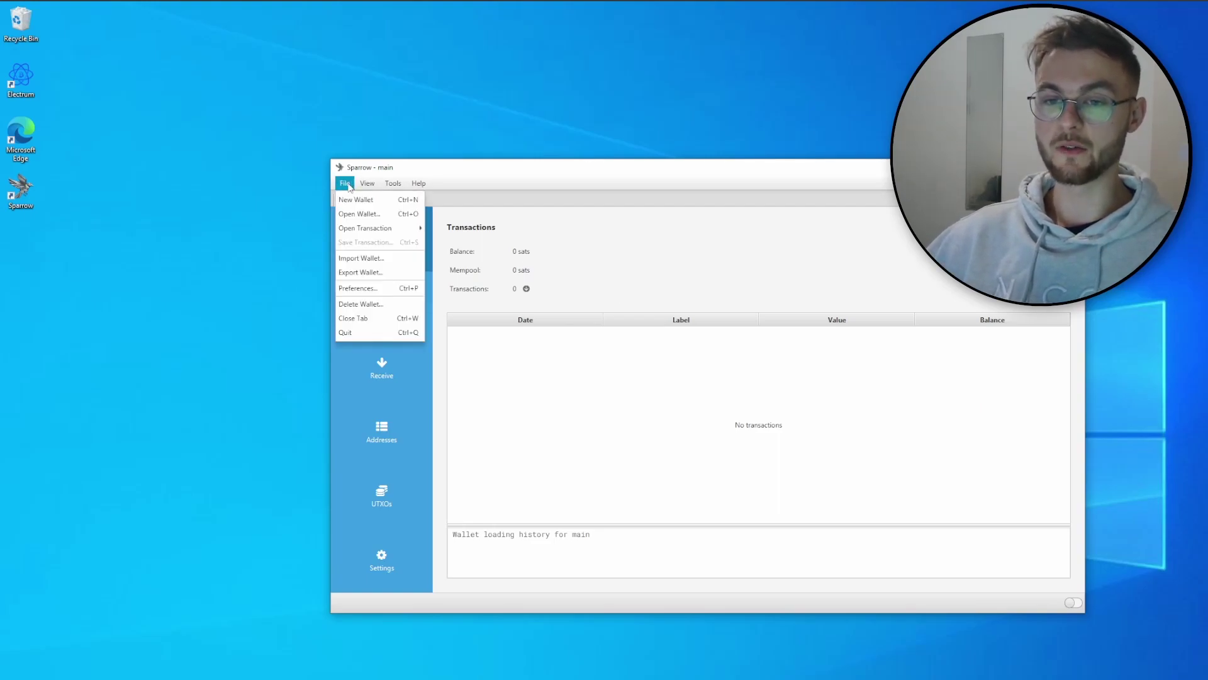
click(360, 273)
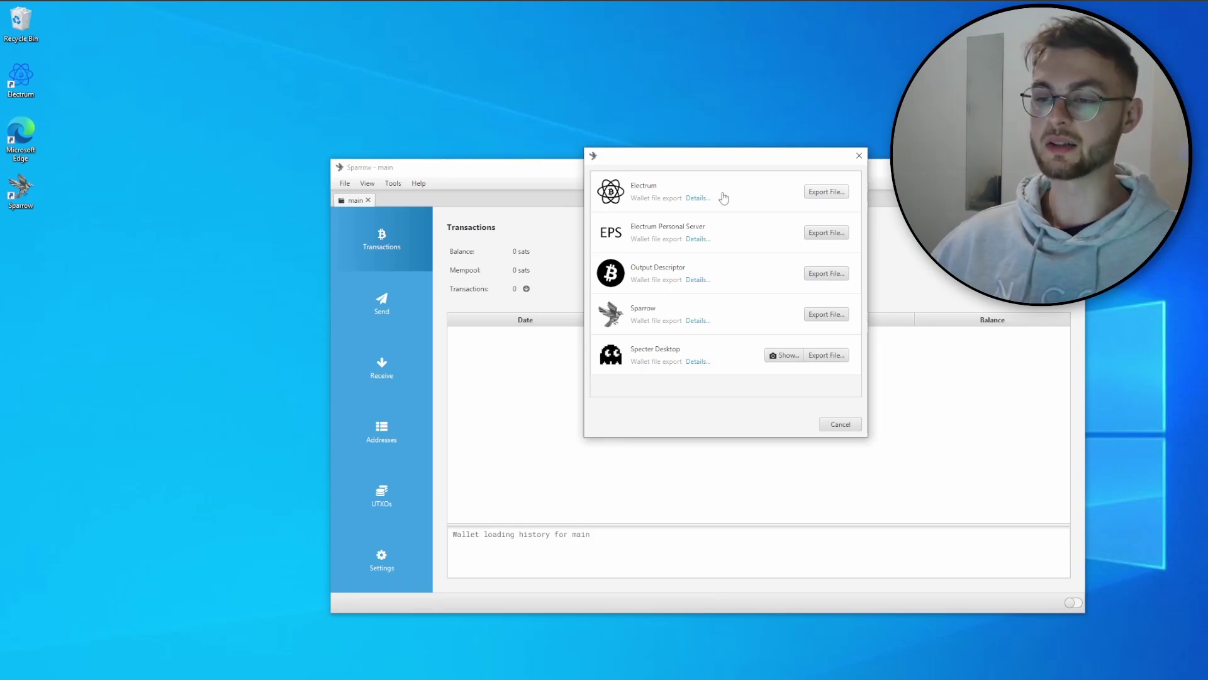
- Save the Output Descriptor export as main-bitcoincore on the Desktop
click(826, 273)
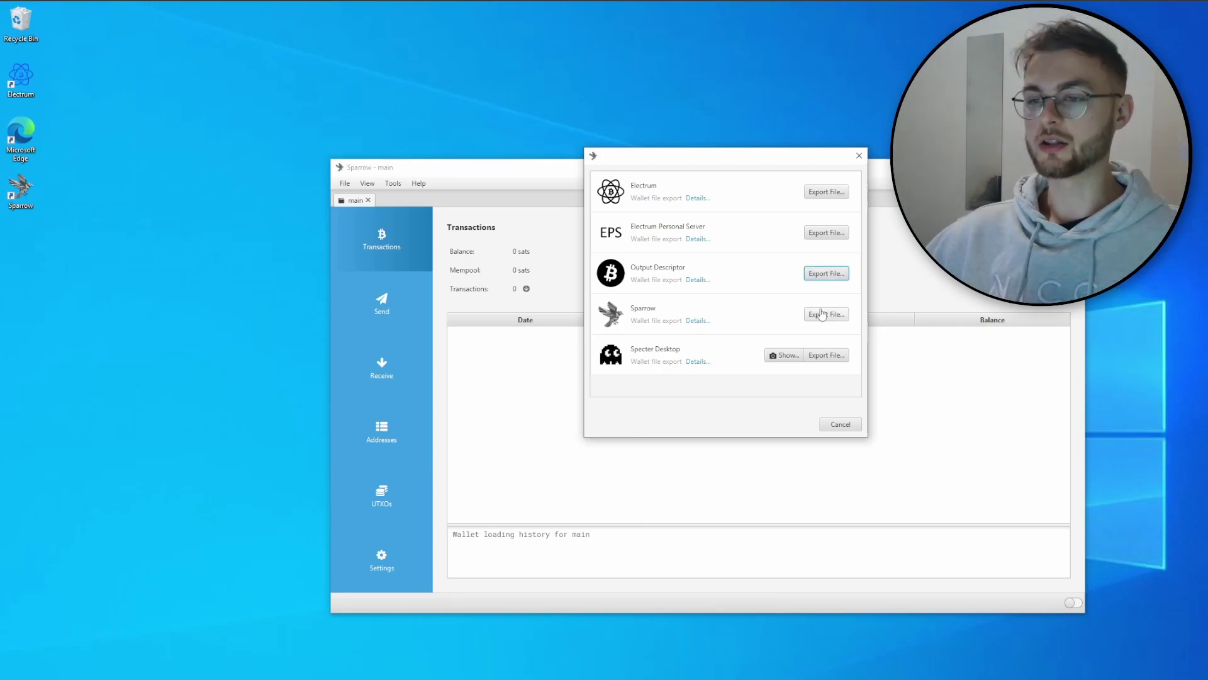
click(827, 273)
click(207, 209)
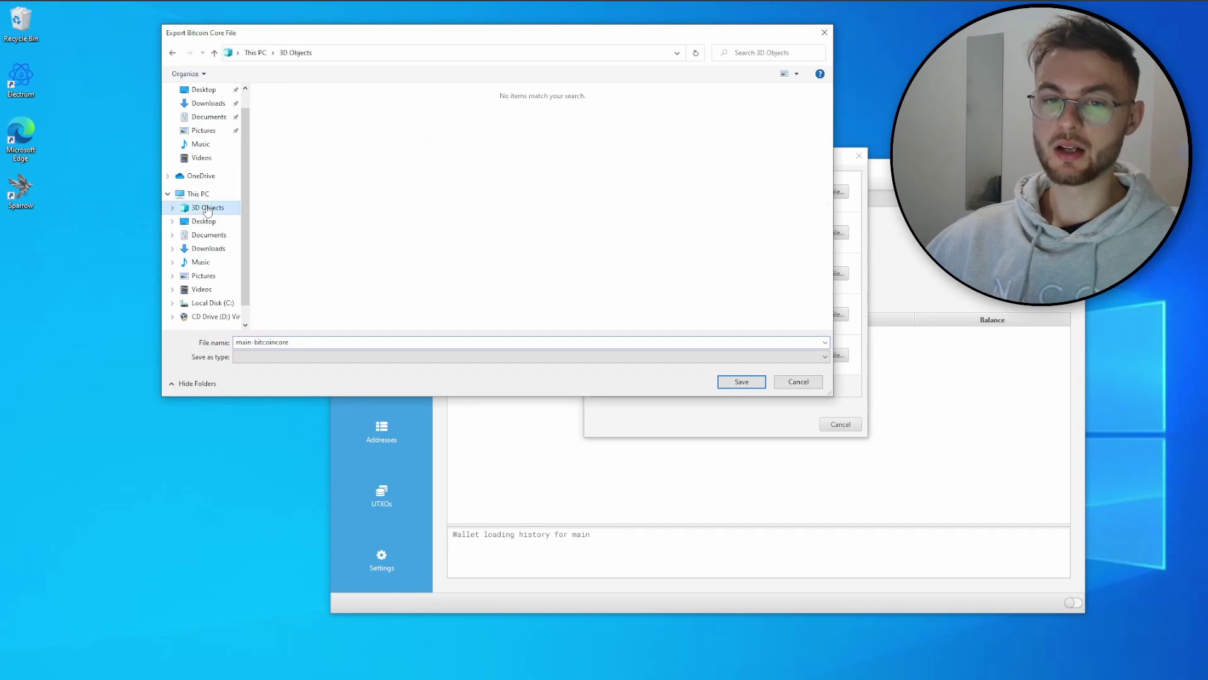
click(203, 221)
click(340, 342)
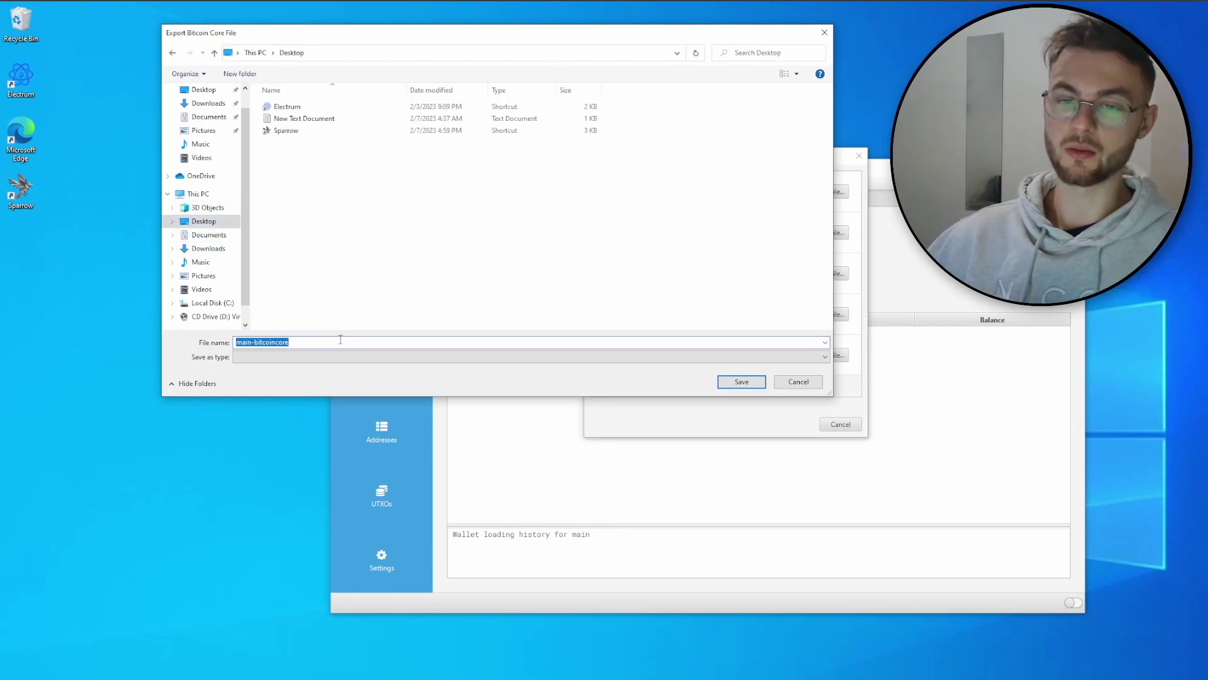
click(340, 341)
click(742, 382)
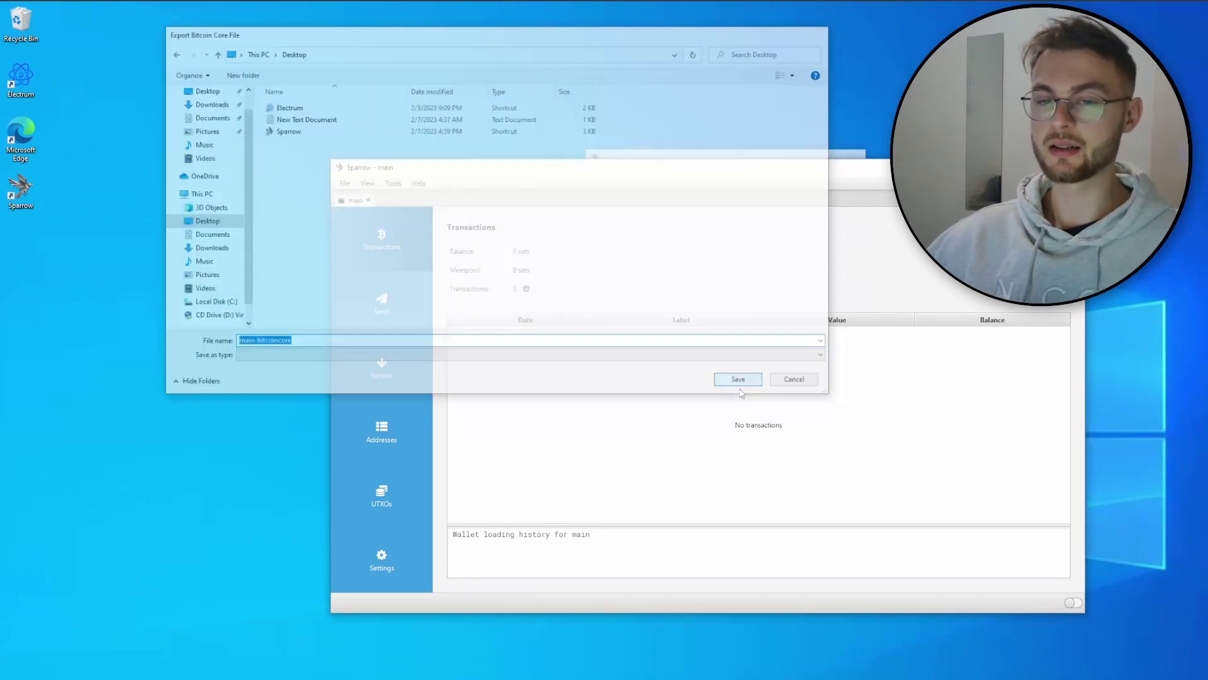